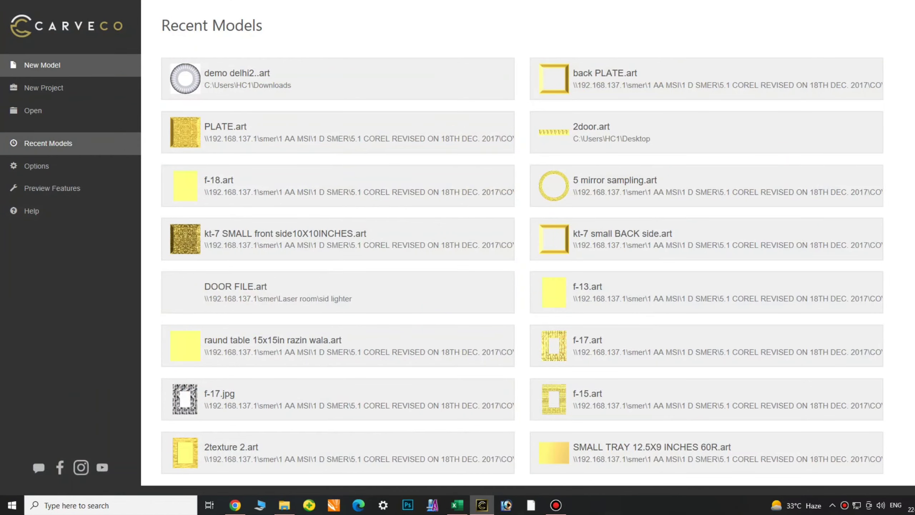
Start a new 300 mm by 300 mm model with its origin centred
{"action": "left_click", "coordinate": [43, 65]}
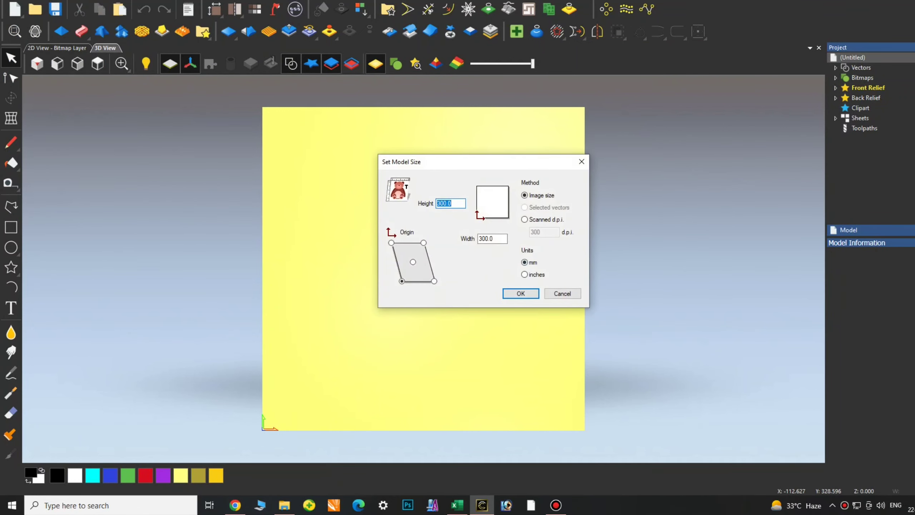
{"action": "key", "text": "Return"}
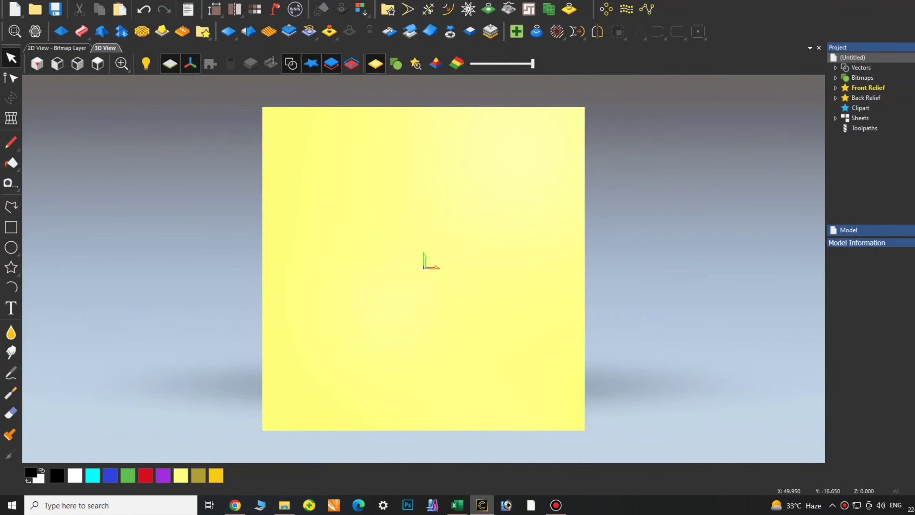
Draw a profile polyline from the origin to X 135.161 and bend a small bump near its end
{"action": "scroll", "coordinate": [426, 258], "scroll_direction": "up", "scroll_amount": 3}
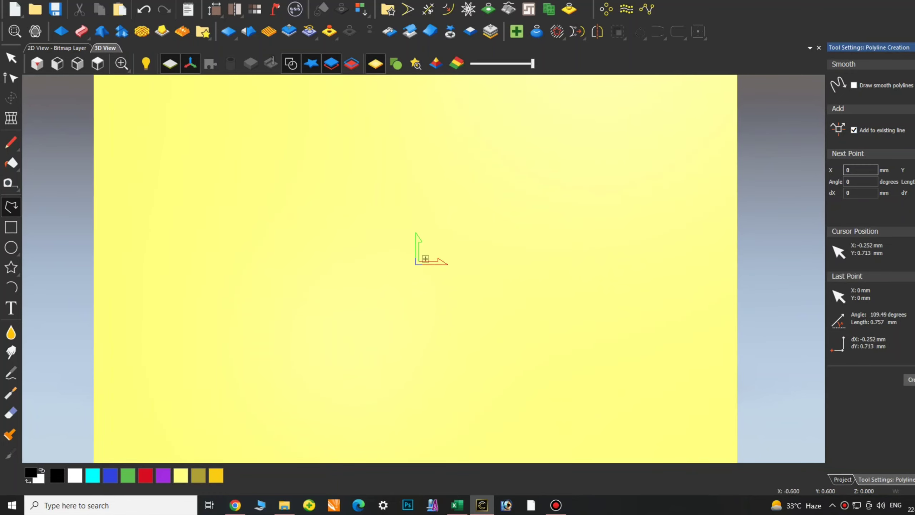
{"action": "left_click", "coordinate": [706, 264]}
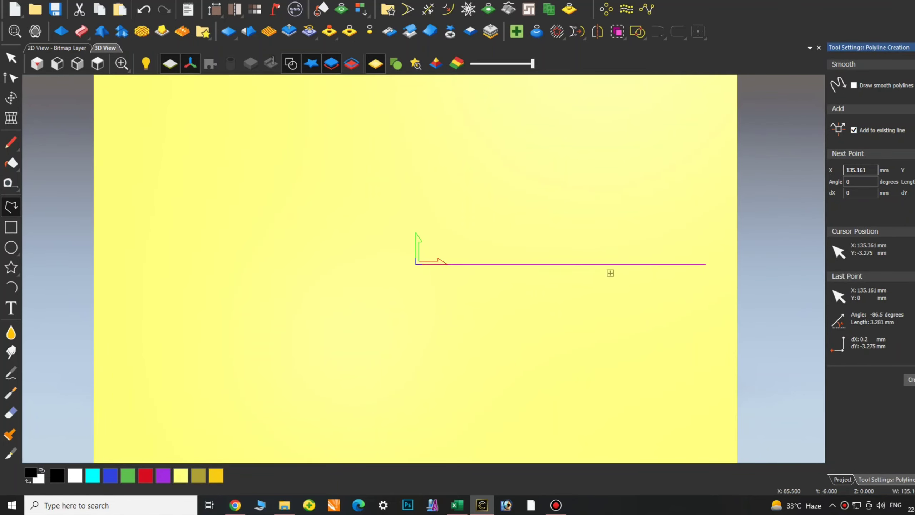
{"action": "key", "text": "n"}
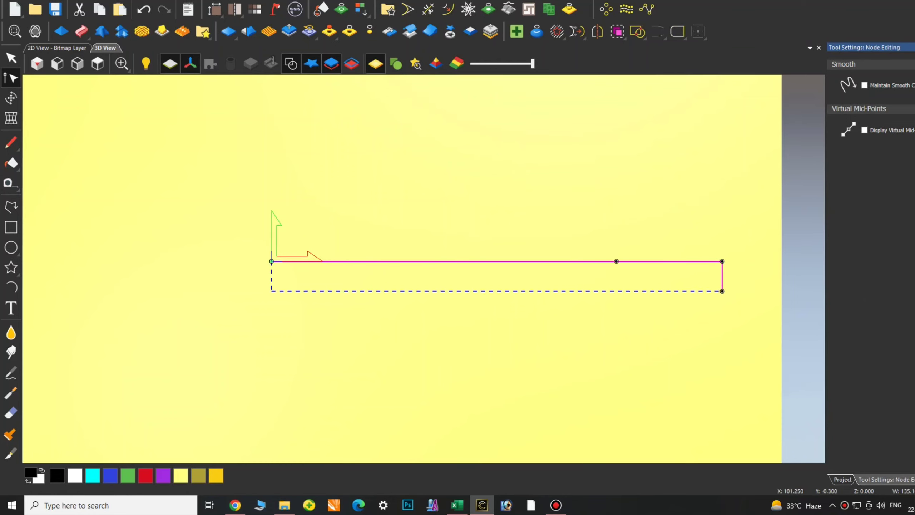
{"action": "left_click_drag", "start_coordinate": [616, 261], "coordinate": [619, 261]}
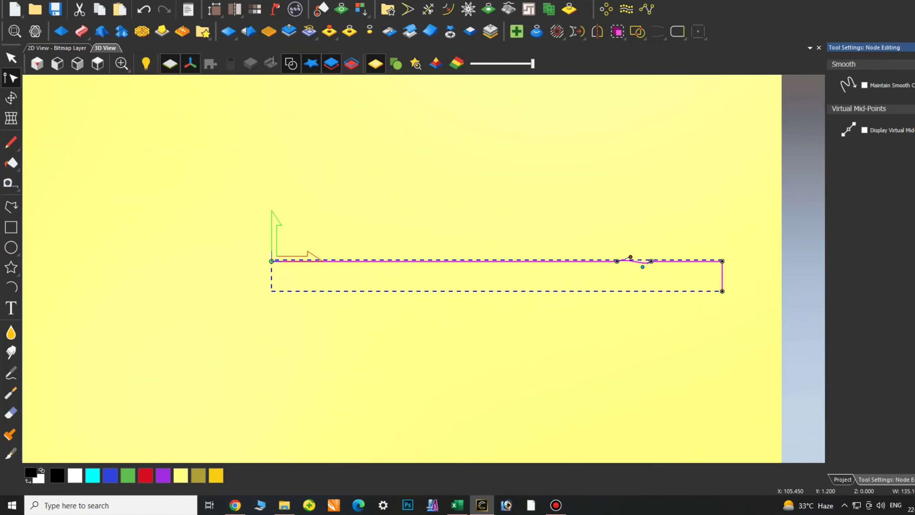
Finish node editing and set the profile as the Spin Tool's start profile with a 360° sweep
{"action": "key", "text": "Escape"}
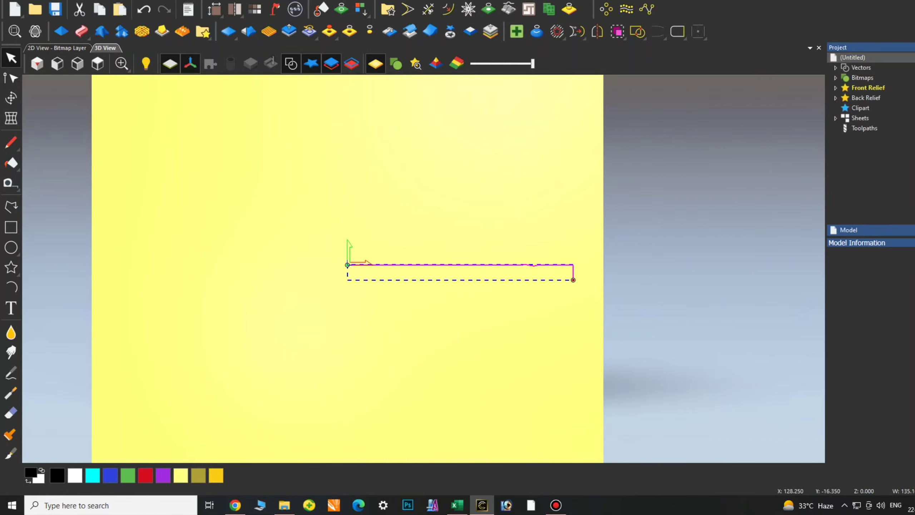
{"action": "scroll", "coordinate": [423, 269], "scroll_direction": "down", "scroll_amount": 4}
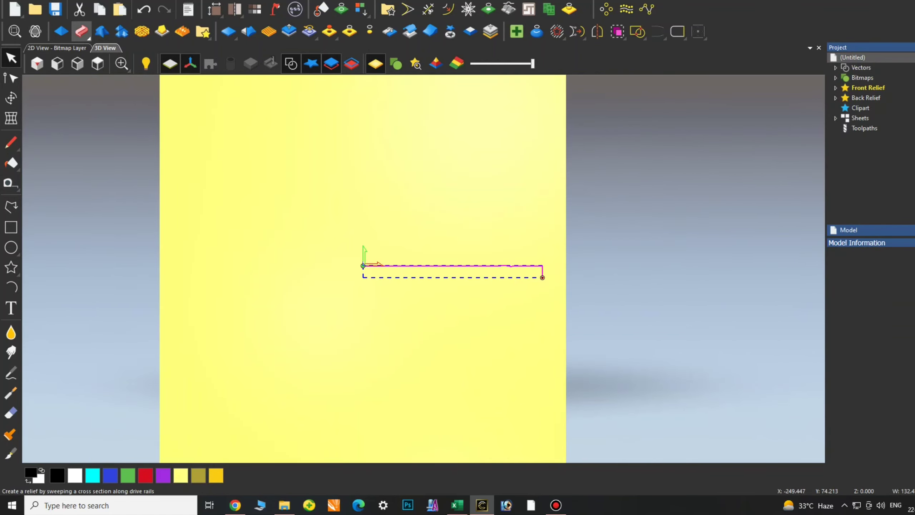
{"action": "left_click", "coordinate": [81, 31]}
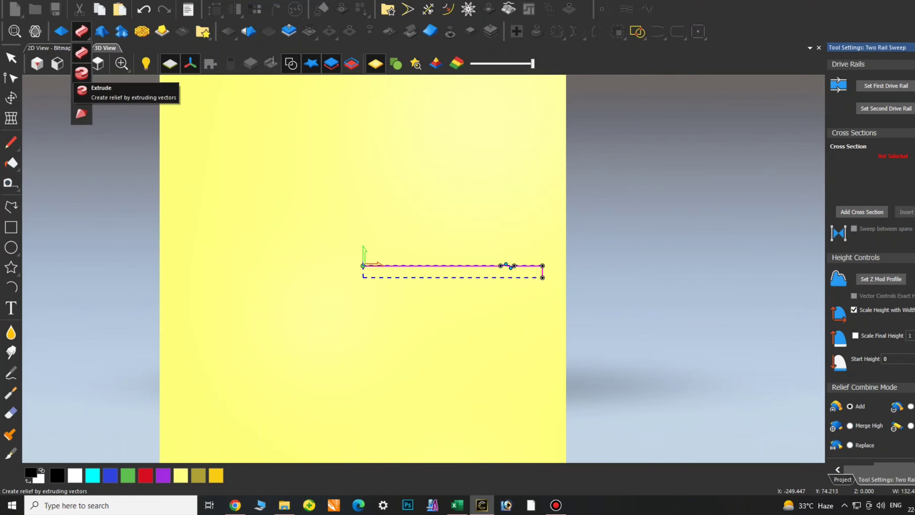
{"action": "left_click", "coordinate": [81, 74]}
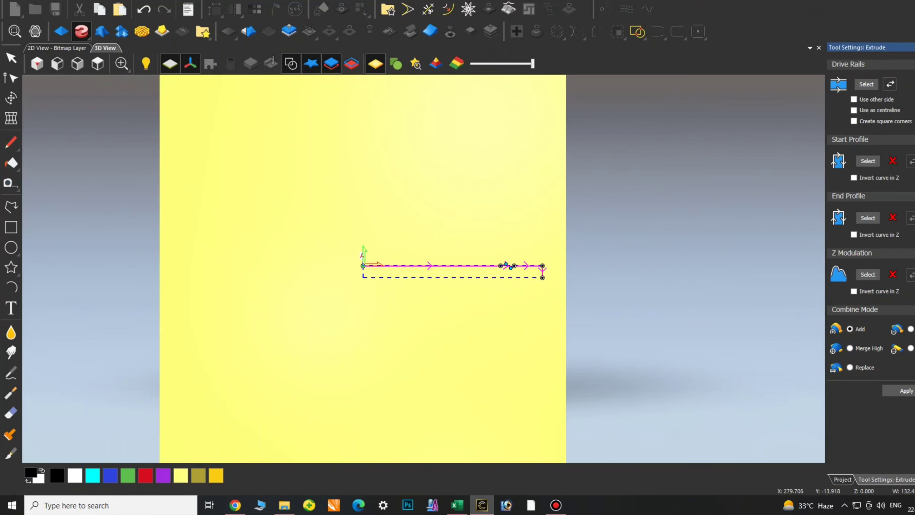
{"action": "right_click", "coordinate": [81, 31]}
{"action": "left_click", "coordinate": [81, 32]}
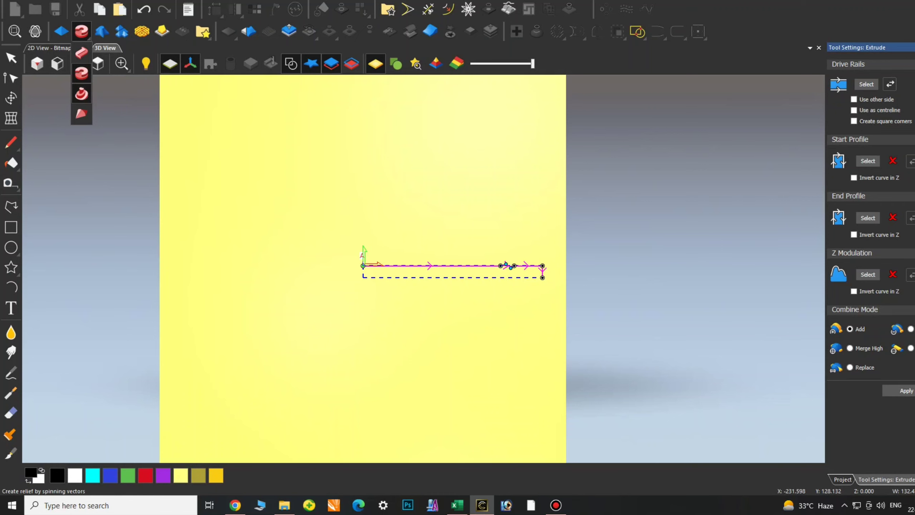
{"action": "left_click", "coordinate": [82, 93]}
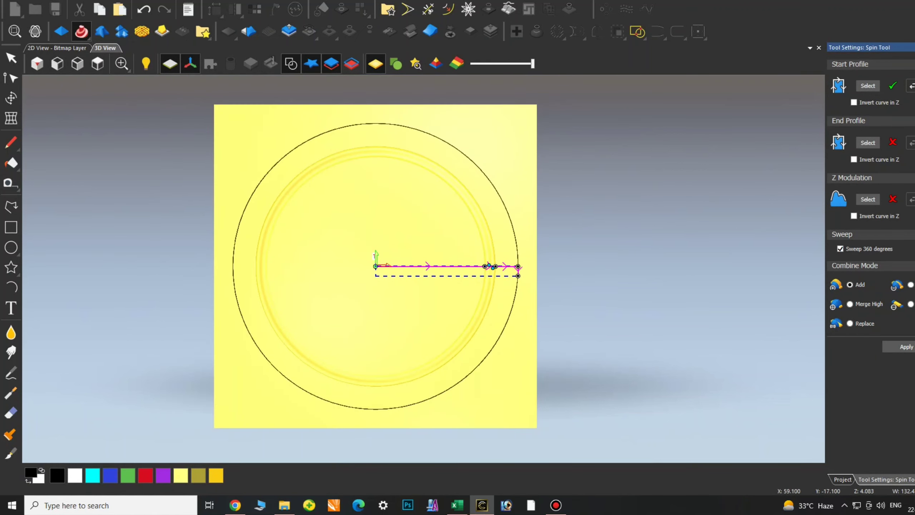
Reselect the spin profile and drag its outer end node to raise the dish's rim wall
{"action": "left_click", "coordinate": [97, 64]}
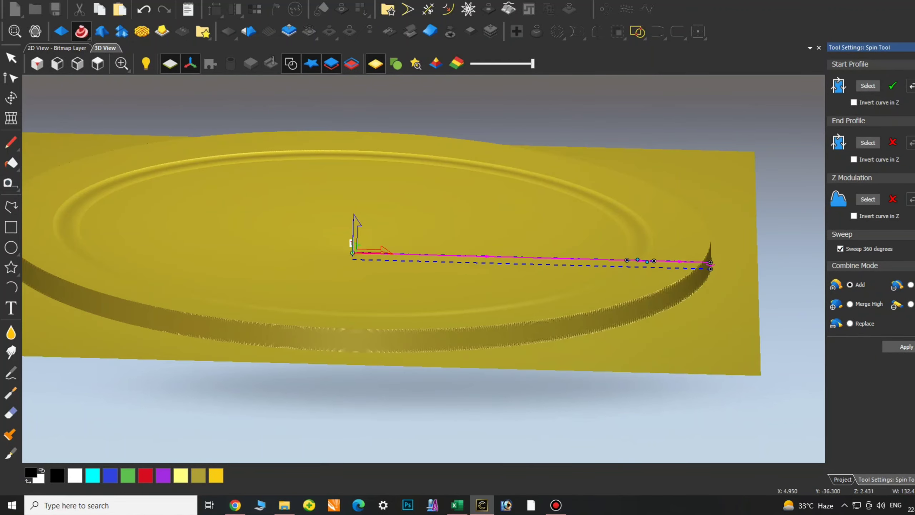
{"action": "scroll", "coordinate": [654, 253], "scroll_direction": "up", "scroll_amount": 3}
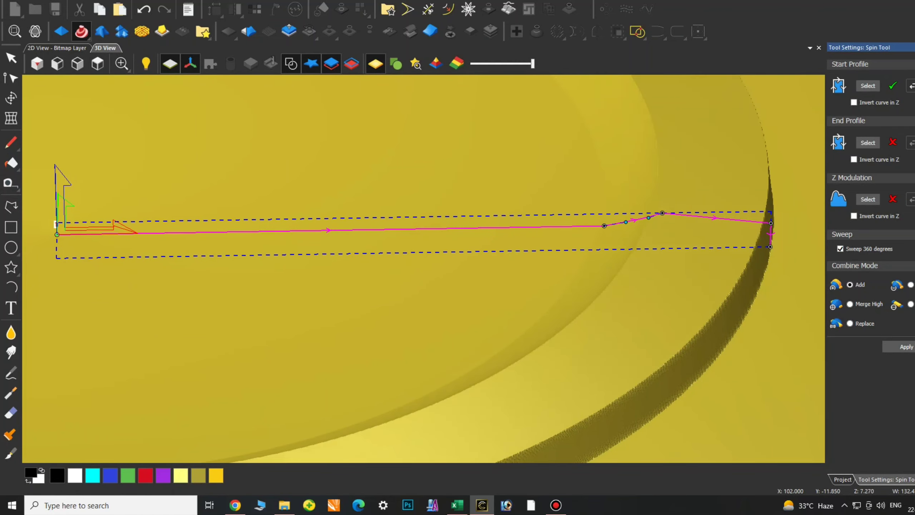
{"action": "key", "text": "Escape"}
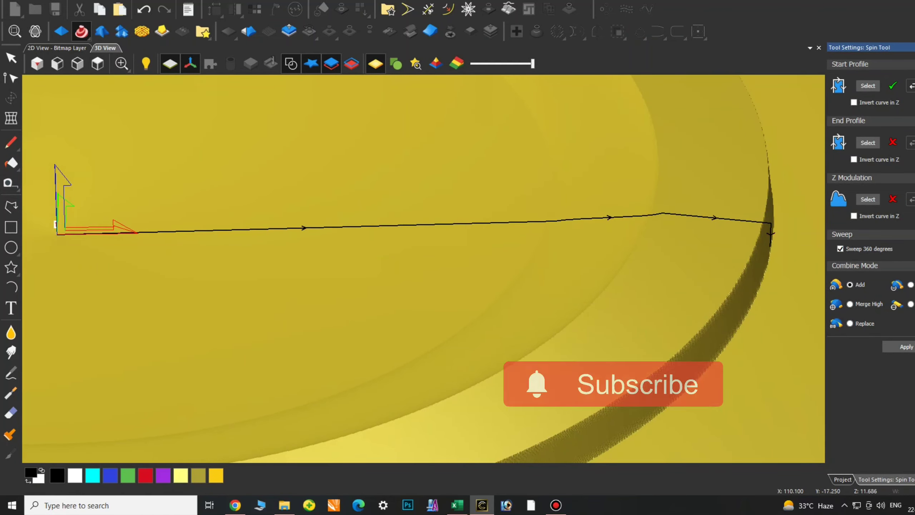
{"action": "key", "text": "ctrl+a"}
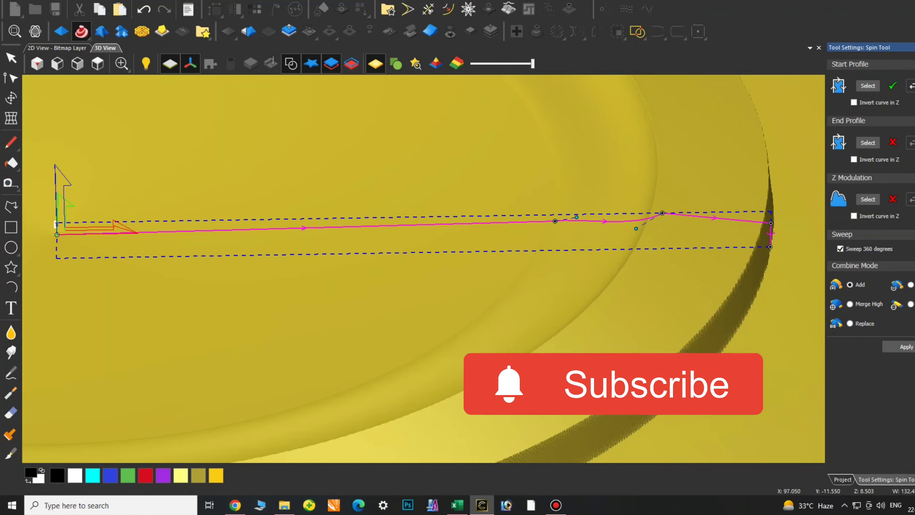
{"action": "scroll", "coordinate": [424, 269], "scroll_direction": "down", "scroll_amount": 5}
{"action": "left_click_drag", "start_coordinate": [423, 216], "coordinate": [423, 252]}
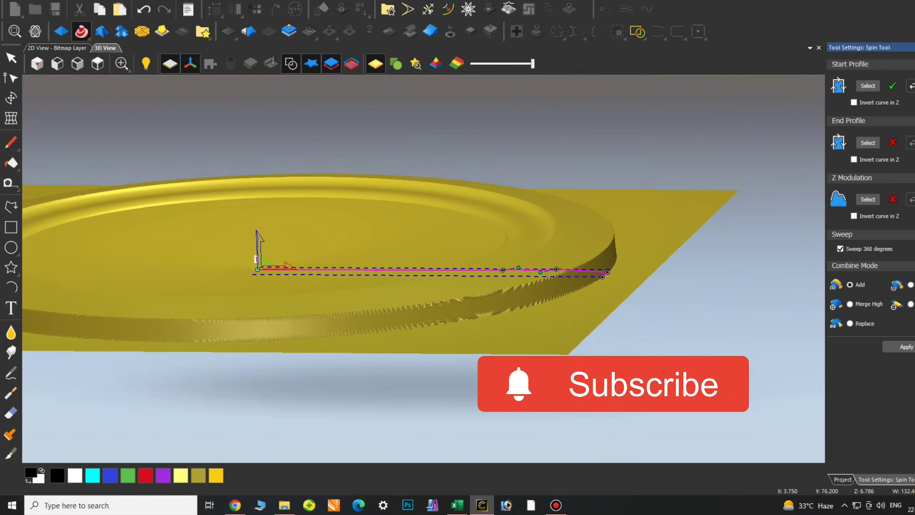
{"action": "scroll", "coordinate": [612, 274], "scroll_direction": "up", "scroll_amount": 3}
{"action": "left_click_drag", "start_coordinate": [616, 252], "coordinate": [615, 285]}
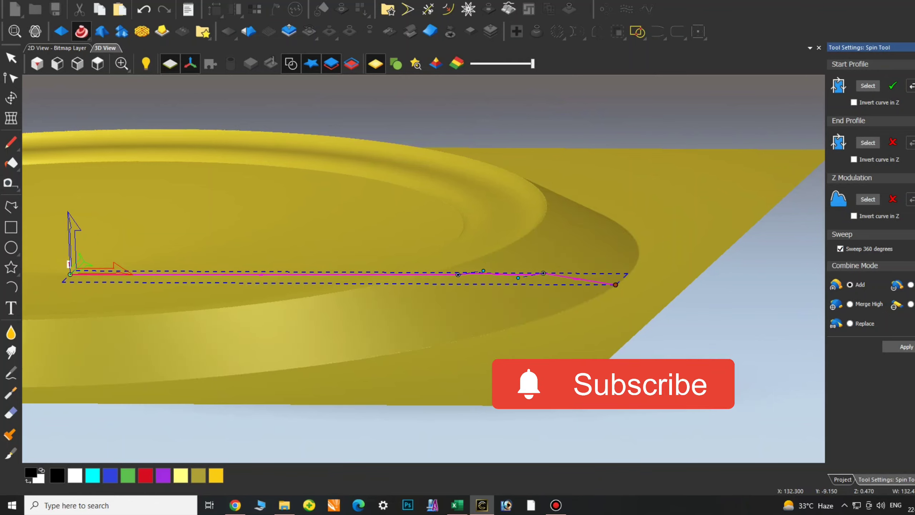
{"action": "left_click_drag", "start_coordinate": [616, 284], "coordinate": [625, 285]}
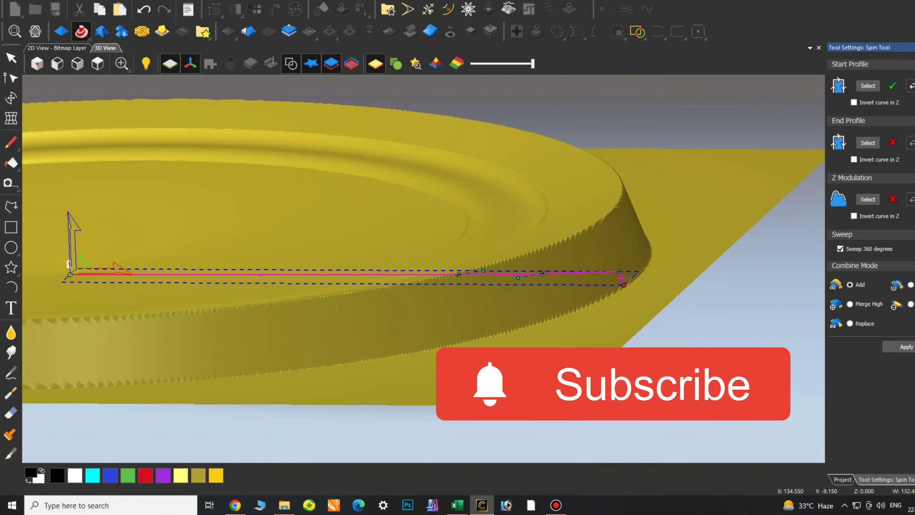
{"action": "key", "text": "1"}
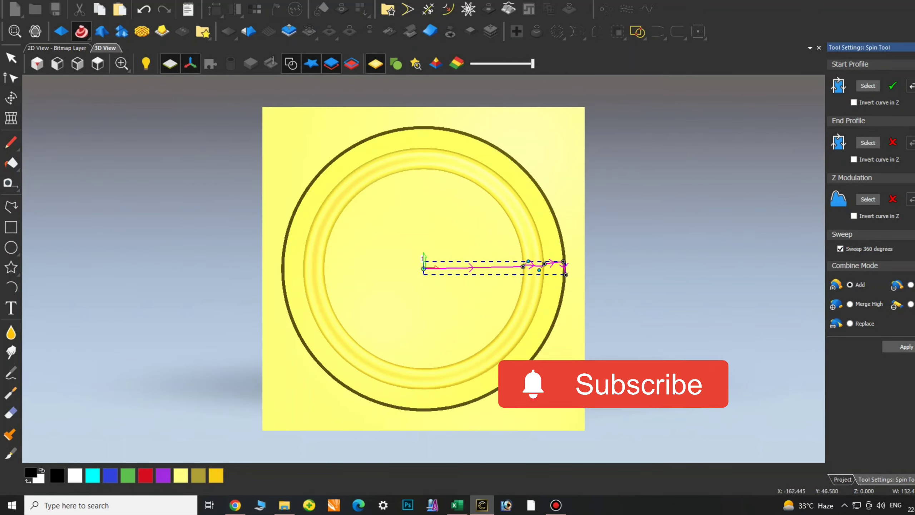
Move profile nodes inward and down to reshape the inner ring and deepen the dip
{"action": "key", "text": "0"}
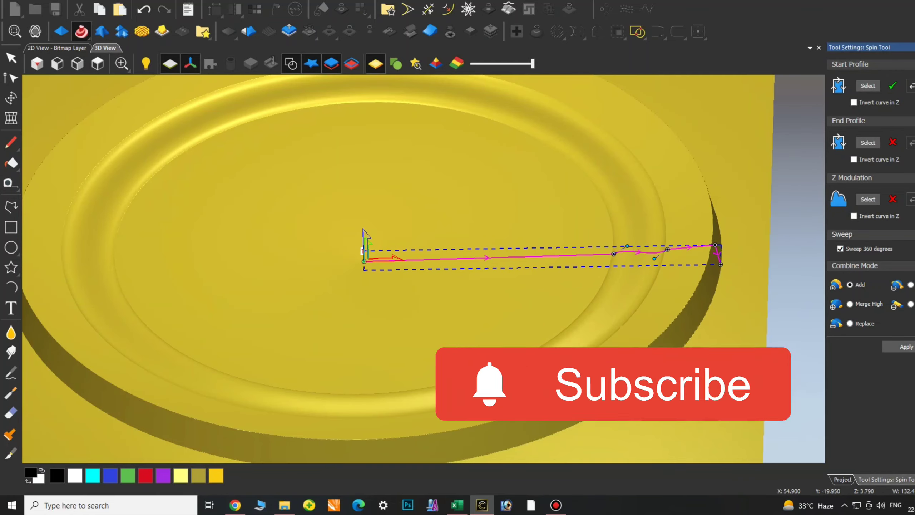
{"action": "left_click_drag", "start_coordinate": [613, 254], "coordinate": [504, 262]}
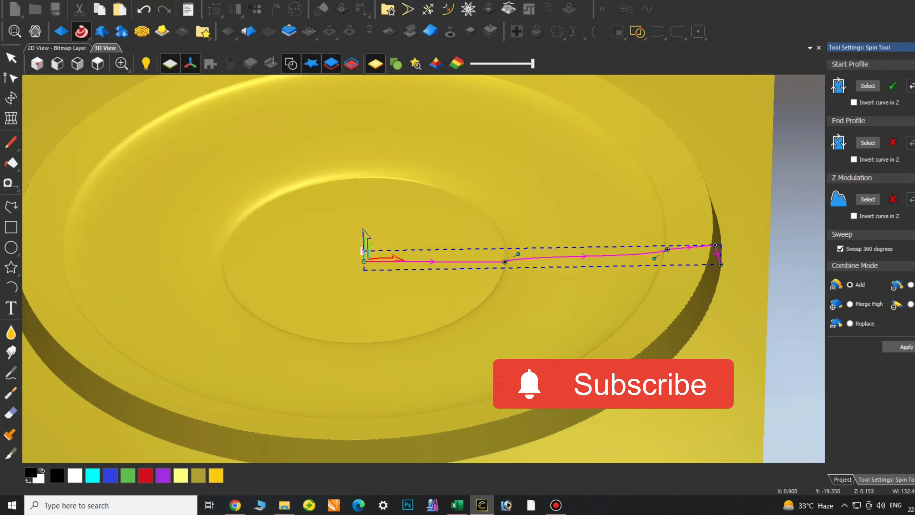
{"action": "key", "text": "0"}
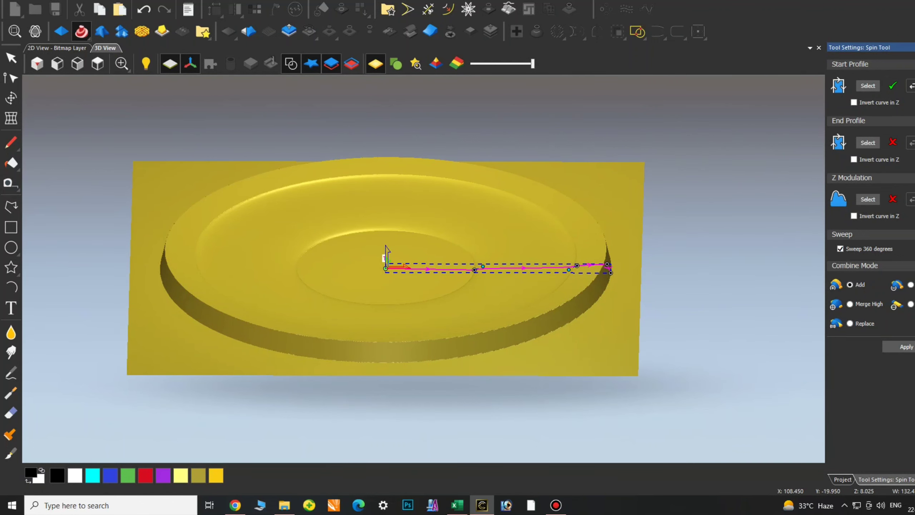
{"action": "scroll", "coordinate": [569, 274], "scroll_direction": "up", "scroll_amount": 3}
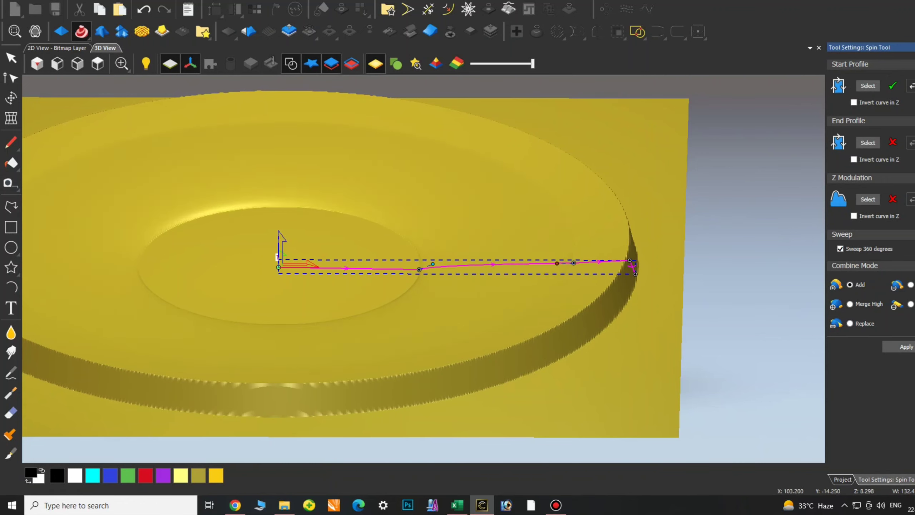
{"action": "left_click_drag", "start_coordinate": [549, 261], "coordinate": [552, 276]}
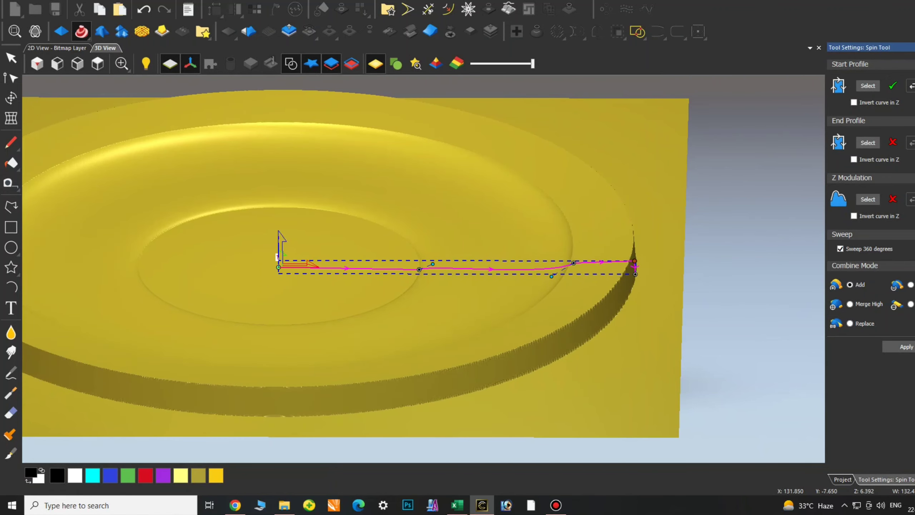
{"action": "scroll", "coordinate": [634, 262], "scroll_direction": "up", "scroll_amount": 3}
{"action": "scroll", "coordinate": [634, 262], "scroll_direction": "up", "scroll_amount": 3}
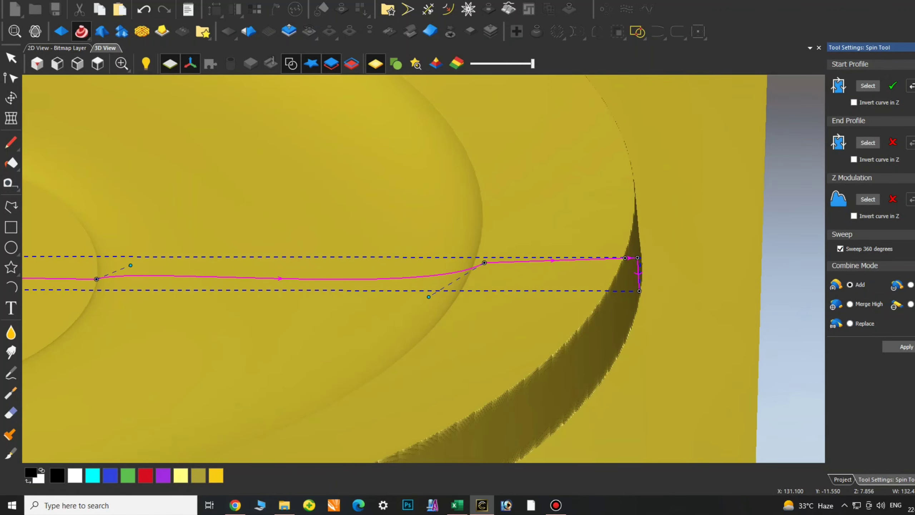
{"action": "scroll", "coordinate": [633, 259], "scroll_direction": "up", "scroll_amount": 4}
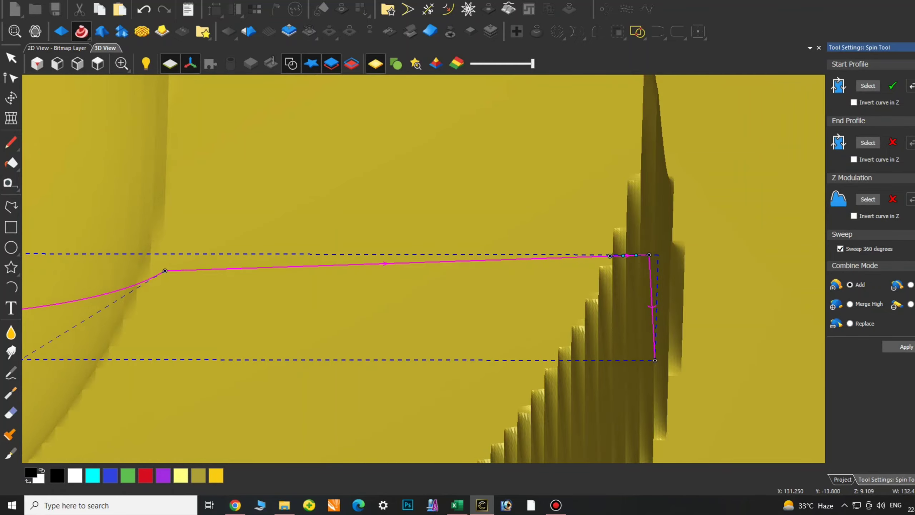
{"action": "scroll", "coordinate": [423, 268], "scroll_direction": "down", "scroll_amount": 2}
{"action": "scroll", "coordinate": [422, 268], "scroll_direction": "down", "scroll_amount": 3}
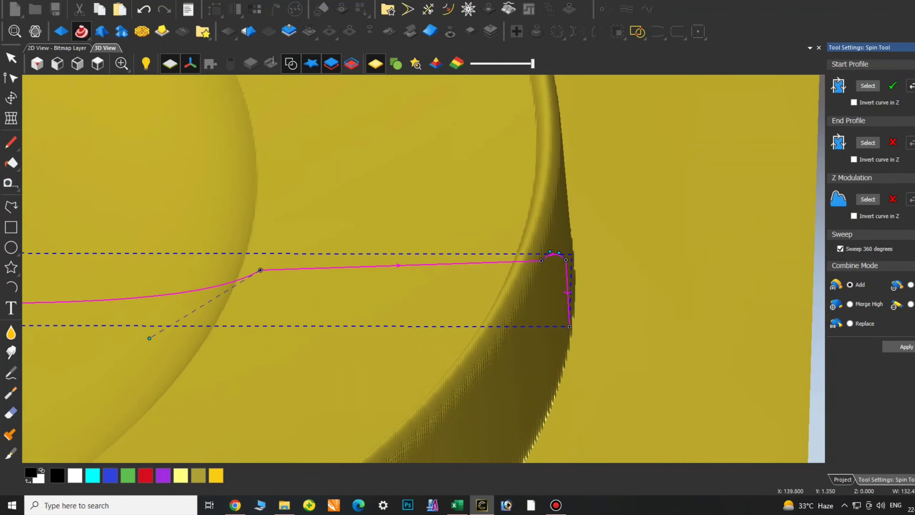
{"action": "scroll", "coordinate": [423, 268], "scroll_direction": "down", "scroll_amount": 3}
{"action": "scroll", "coordinate": [422, 268], "scroll_direction": "down", "scroll_amount": 2}
{"action": "left_click", "coordinate": [97, 63]}
{"action": "scroll", "coordinate": [423, 268], "scroll_direction": "up", "scroll_amount": 1}
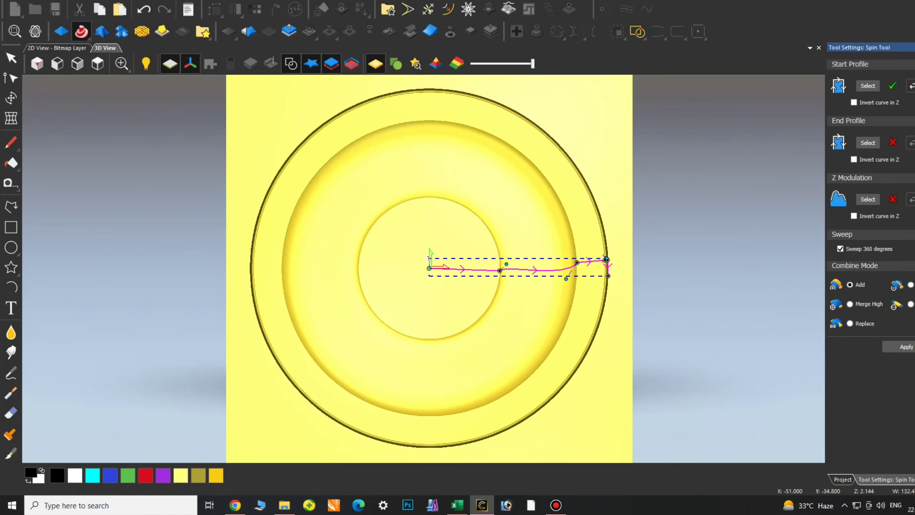
{"action": "left_click", "coordinate": [37, 64]}
{"action": "scroll", "coordinate": [423, 269], "scroll_direction": "up", "scroll_amount": 2}
{"action": "scroll", "coordinate": [685, 330], "scroll_direction": "up", "scroll_amount": 2}
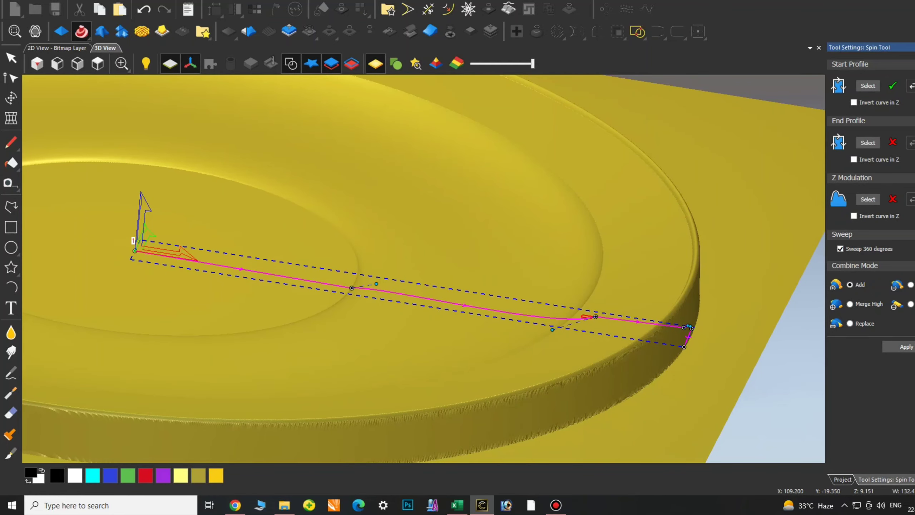
Shift the inner-contour profile nodes left to reposition the dish's inner ring
{"action": "left_click_drag", "start_coordinate": [596, 317], "coordinate": [582, 316]}
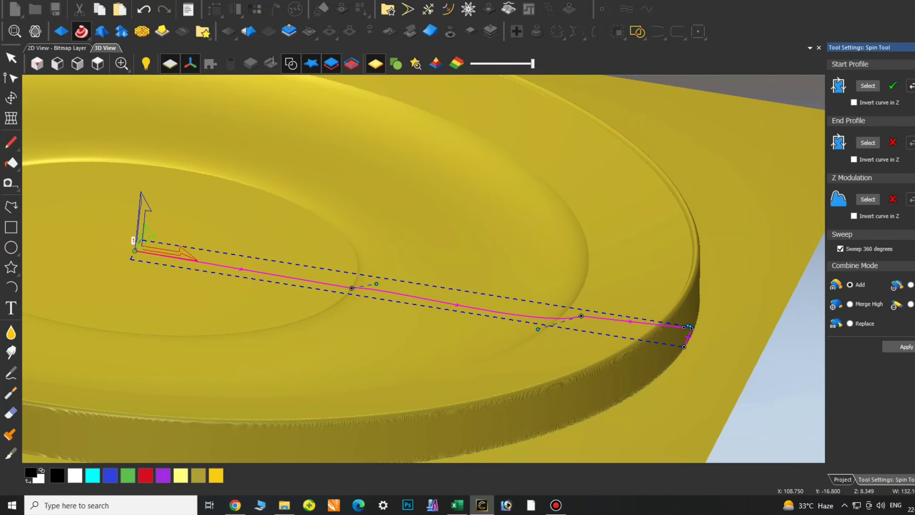
{"action": "scroll", "coordinate": [408, 260], "scroll_direction": "down", "scroll_amount": 3}
{"action": "scroll", "coordinate": [407, 260], "scroll_direction": "up", "scroll_amount": 1}
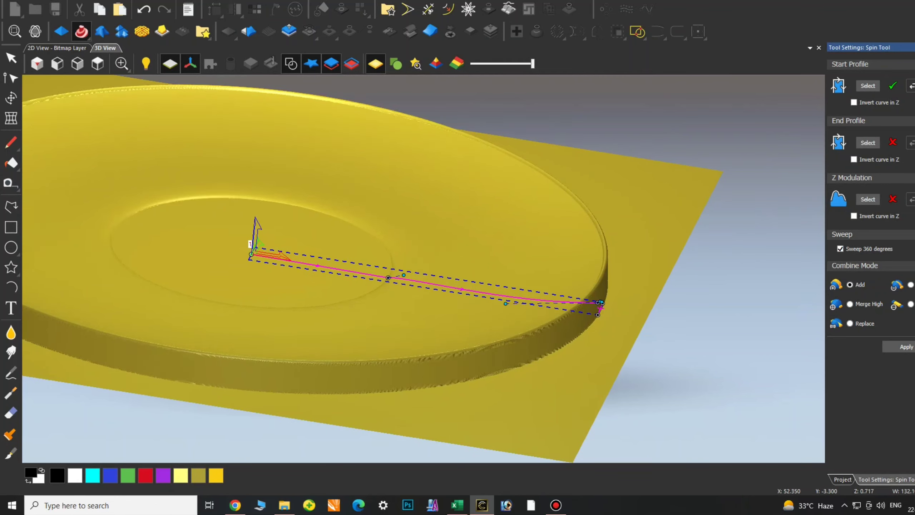
{"action": "scroll", "coordinate": [407, 259], "scroll_direction": "down", "scroll_amount": 2}
{"action": "middle_click_drag", "start_coordinate": [408, 260], "coordinate": [407, 187]}
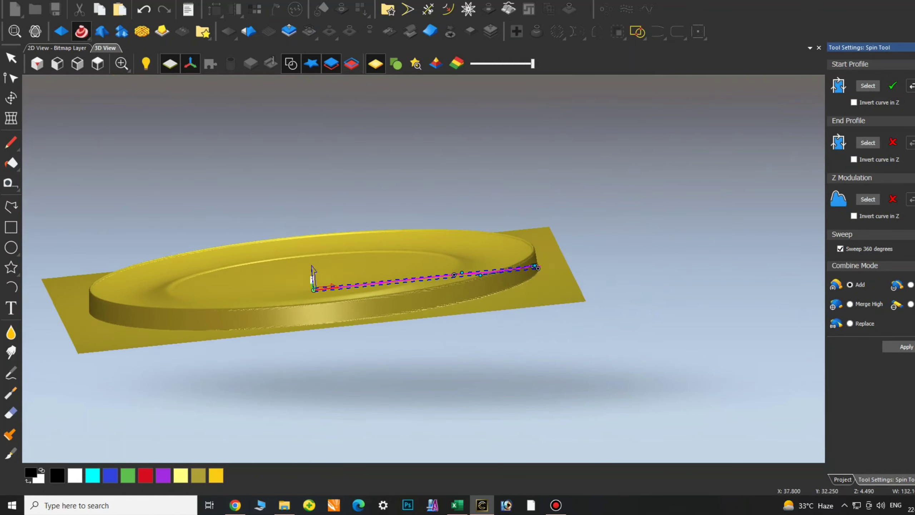
{"action": "scroll", "coordinate": [407, 259], "scroll_direction": "up", "scroll_amount": 2}
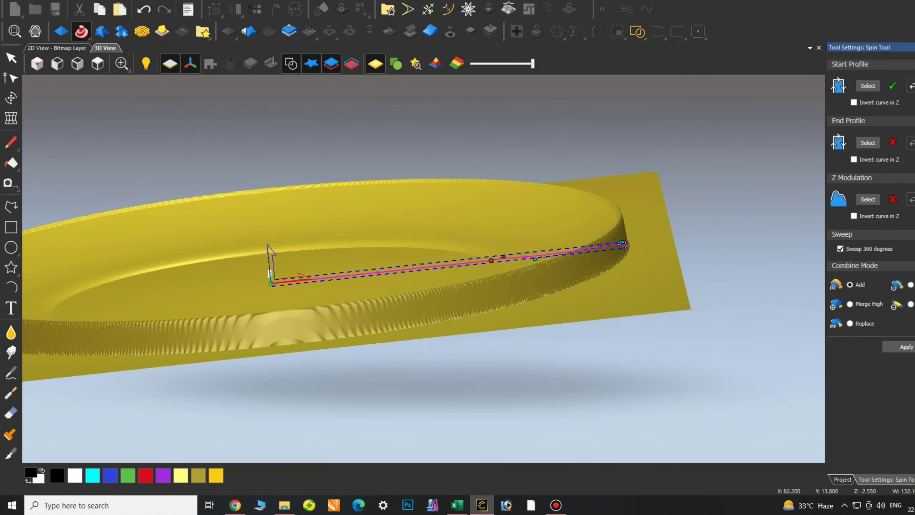
{"action": "scroll", "coordinate": [407, 260], "scroll_direction": "down", "scroll_amount": 2}
{"action": "middle_click_drag", "start_coordinate": [407, 188], "coordinate": [407, 289]}
{"action": "scroll", "coordinate": [408, 260], "scroll_direction": "up", "scroll_amount": 1}
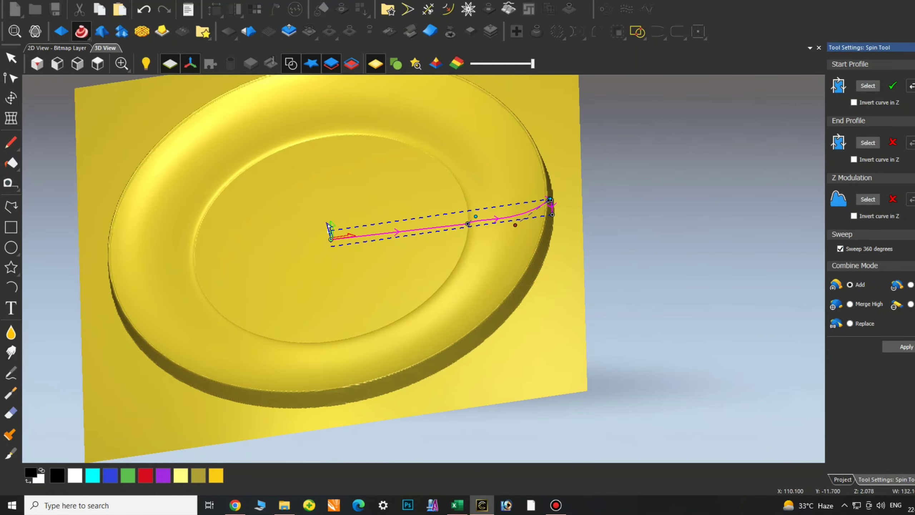
{"action": "scroll", "coordinate": [407, 259], "scroll_direction": "up", "scroll_amount": 1}
{"action": "left_click_drag", "start_coordinate": [468, 223], "coordinate": [464, 225]}
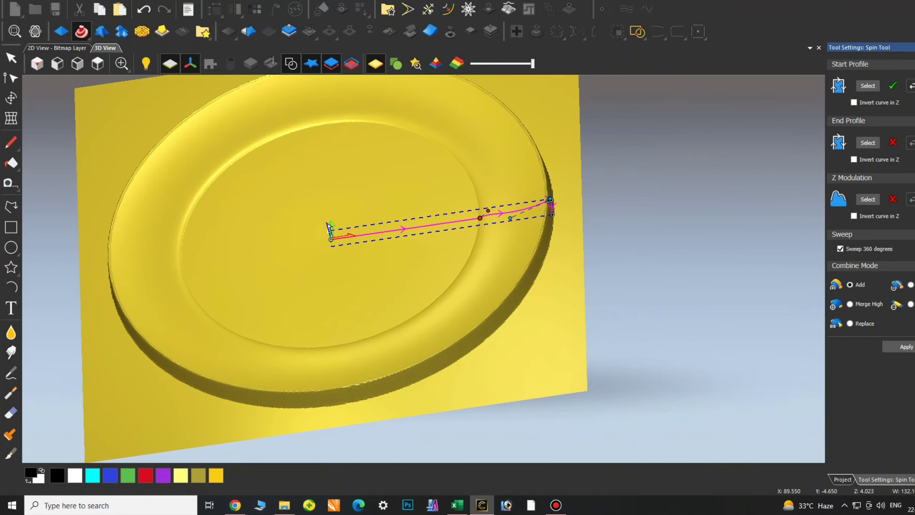
Adjust the profile's end node to refine the rim, check Top and Isometric views, and close the Spin Tool
{"action": "mouse_move", "coordinate": [329, 227]}
{"action": "middle_mouse_down"}
{"action": "mouse_move", "coordinate": [329, 162]}
{"action": "mouse_move", "coordinate": [321, 253]}
{"action": "mouse_move", "coordinate": [441, 294]}
{"action": "mouse_move", "coordinate": [441, 282]}
{"action": "middle_mouse_up"}
{"action": "scroll", "coordinate": [320, 254], "scroll_direction": "down", "scroll_amount": 2}
{"action": "scroll", "coordinate": [440, 294], "scroll_direction": "up", "scroll_amount": 1}
{"action": "scroll", "coordinate": [440, 294], "scroll_direction": "up", "scroll_amount": 1}
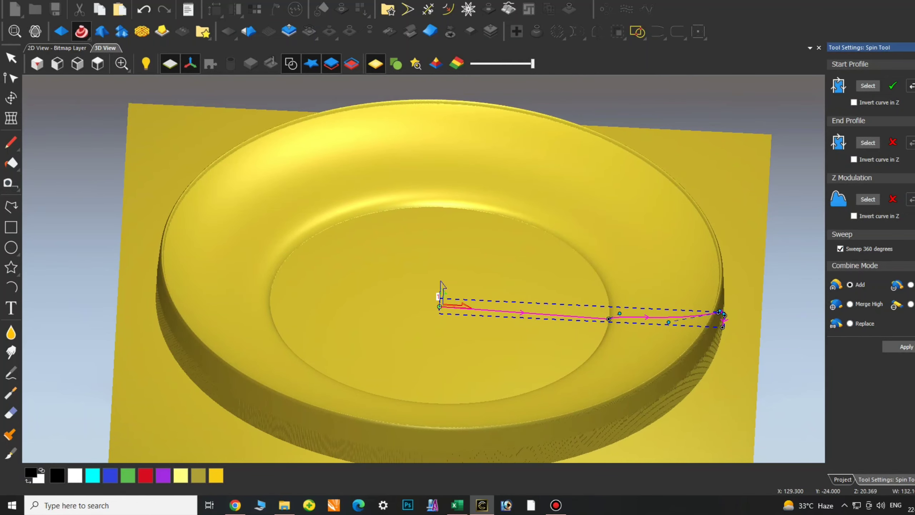
{"action": "scroll", "coordinate": [726, 315], "scroll_direction": "up", "scroll_amount": 5}
{"action": "left_click_drag", "start_coordinate": [719, 318], "coordinate": [715, 322]}
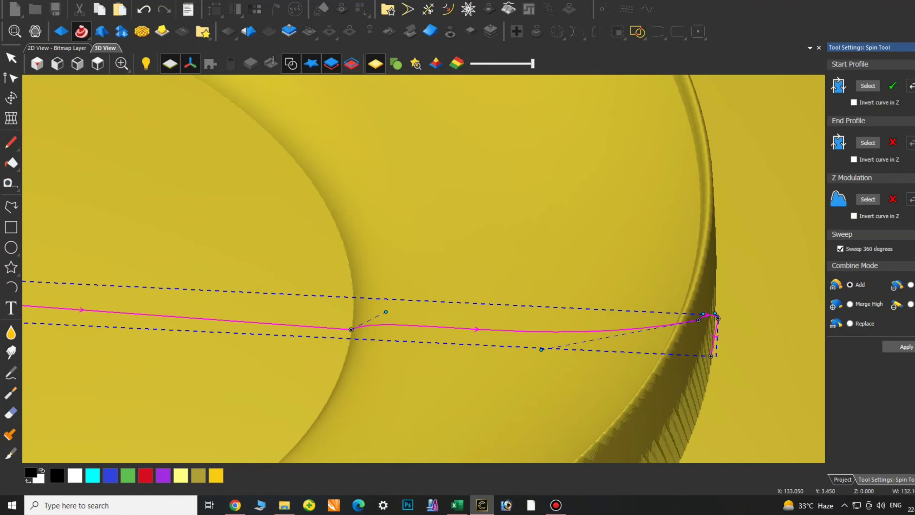
{"action": "scroll", "coordinate": [715, 322], "scroll_direction": "down", "scroll_amount": 5}
{"action": "mouse_move", "coordinate": [432, 288]}
{"action": "left_mouse_down"}
{"action": "mouse_move", "coordinate": [433, 216]}
{"action": "mouse_move", "coordinate": [432, 307]}
{"action": "left_mouse_up"}
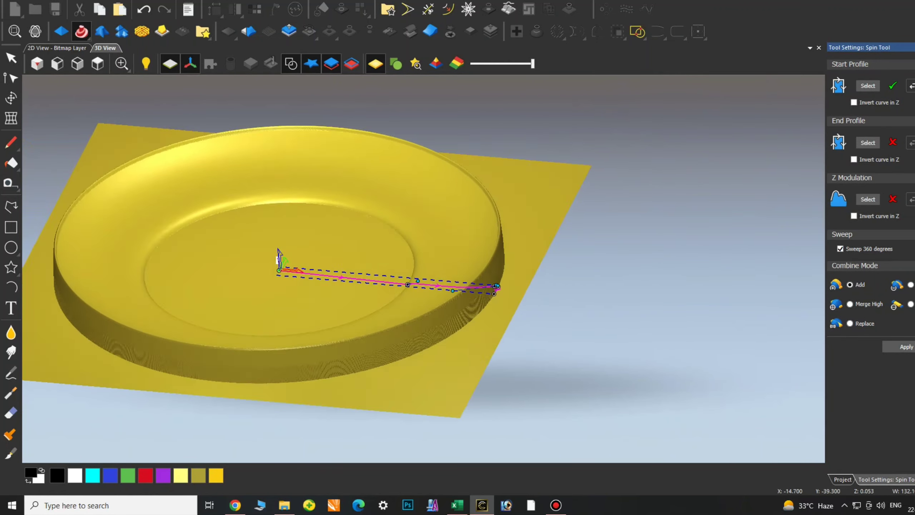
{"action": "left_click", "coordinate": [98, 64]}
{"action": "left_click", "coordinate": [37, 63]}
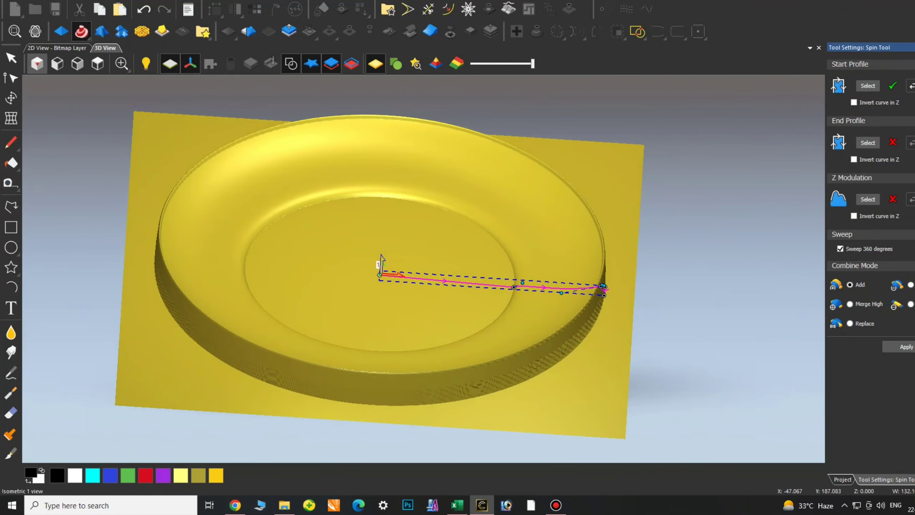
{"action": "left_click", "coordinate": [11, 58]}
{"action": "left_click_drag", "start_coordinate": [432, 252], "coordinate": [465, 274]}
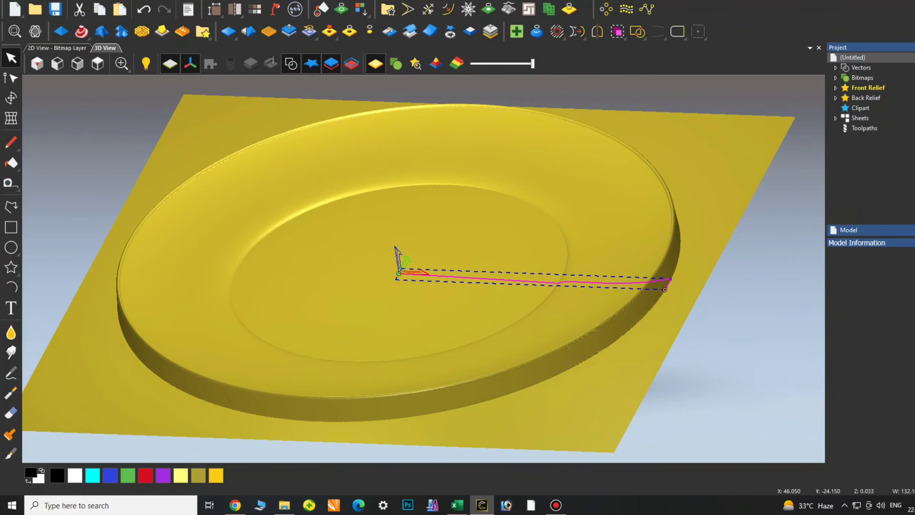
Hide the vectors and start a Machine Relief toolpath over the Whole Relief
{"action": "left_click", "coordinate": [865, 128]}
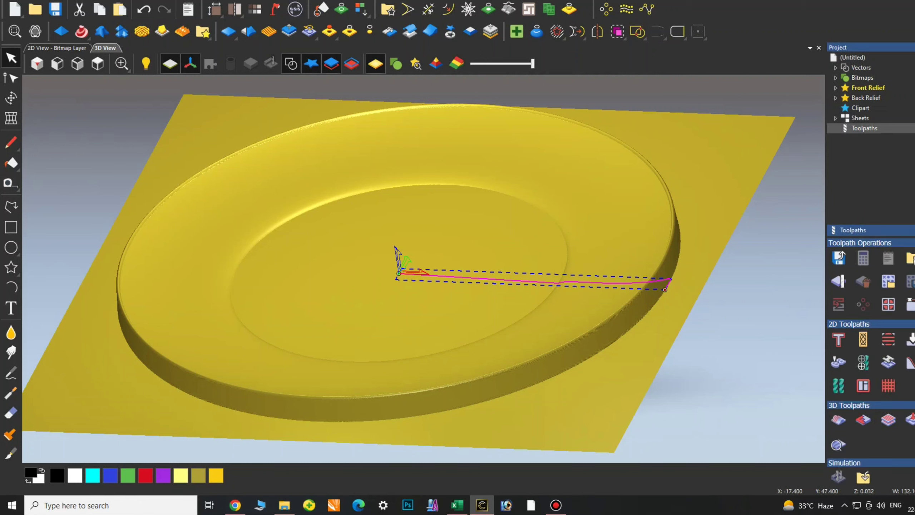
{"action": "key", "text": "Escape"}
{"action": "left_click", "coordinate": [291, 63]}
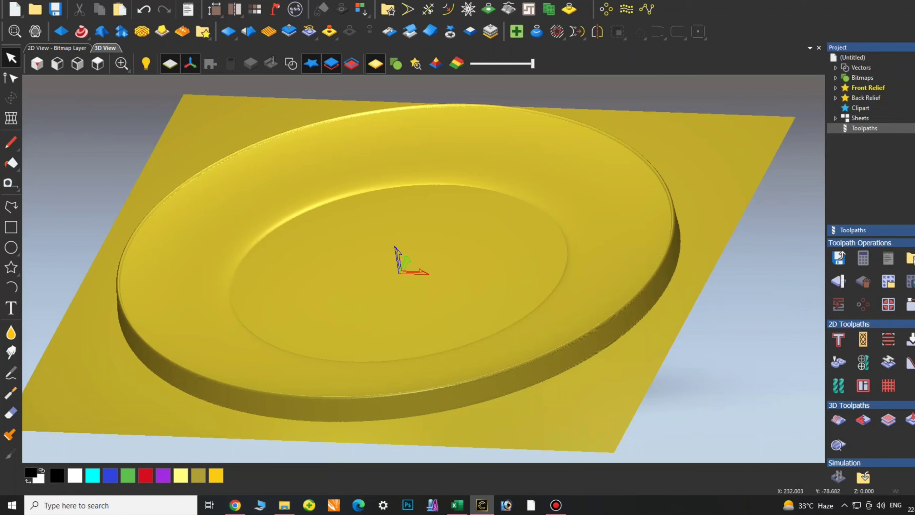
{"action": "left_click", "coordinate": [839, 420]}
{"action": "left_click", "coordinate": [86, 114]}
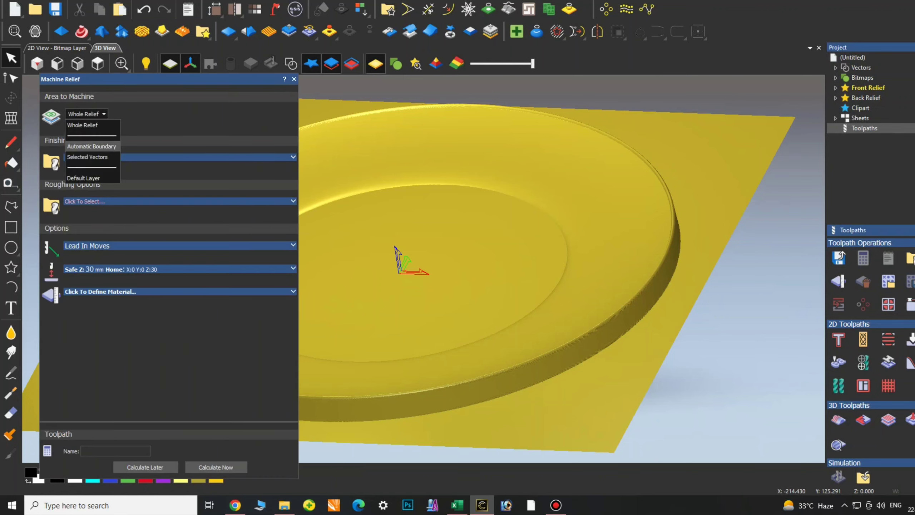
{"action": "left_click", "coordinate": [87, 124]}
Use a Ball Nose 6 mm finishing tool with 32 mm material thickness and calculate the toolpath
{"action": "left_click", "coordinate": [177, 158]}
{"action": "left_click", "coordinate": [351, 272]}
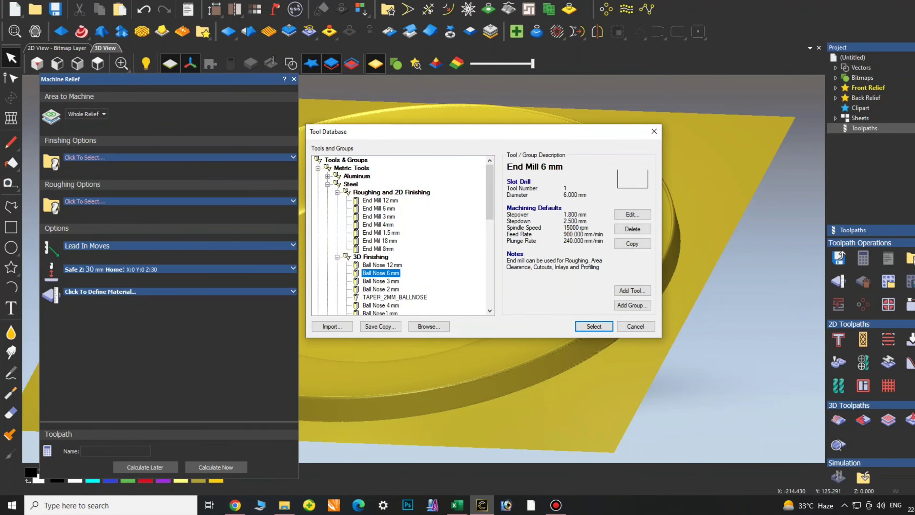
{"action": "left_click", "coordinate": [593, 325]}
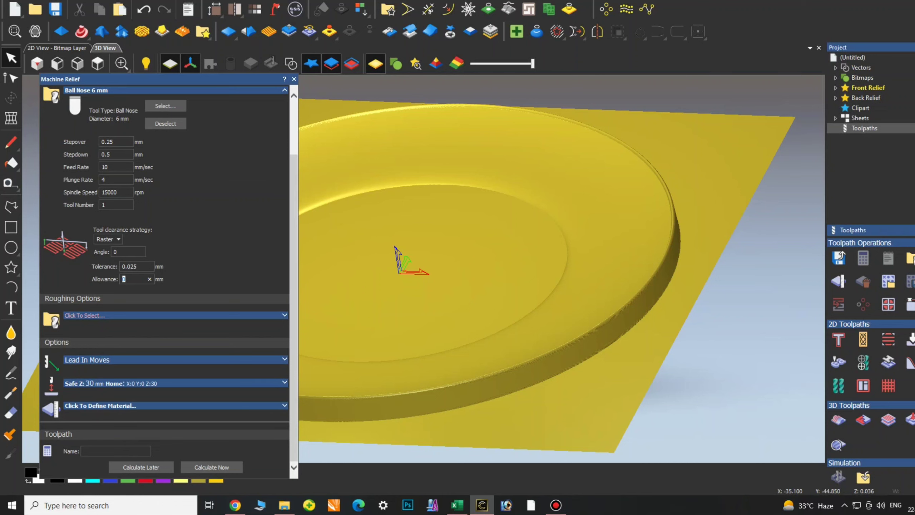
{"action": "left_click", "coordinate": [108, 405]}
{"action": "left_click", "coordinate": [205, 351]}
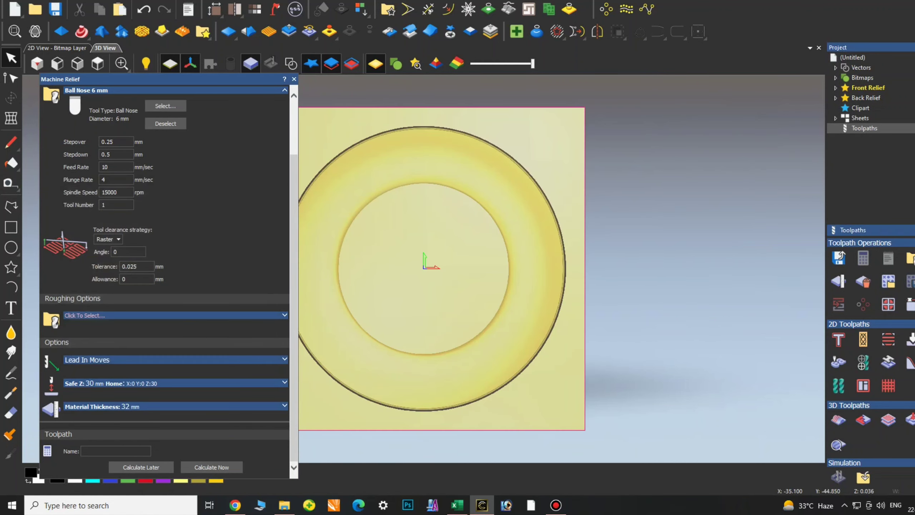
{"action": "left_click", "coordinate": [212, 467]}
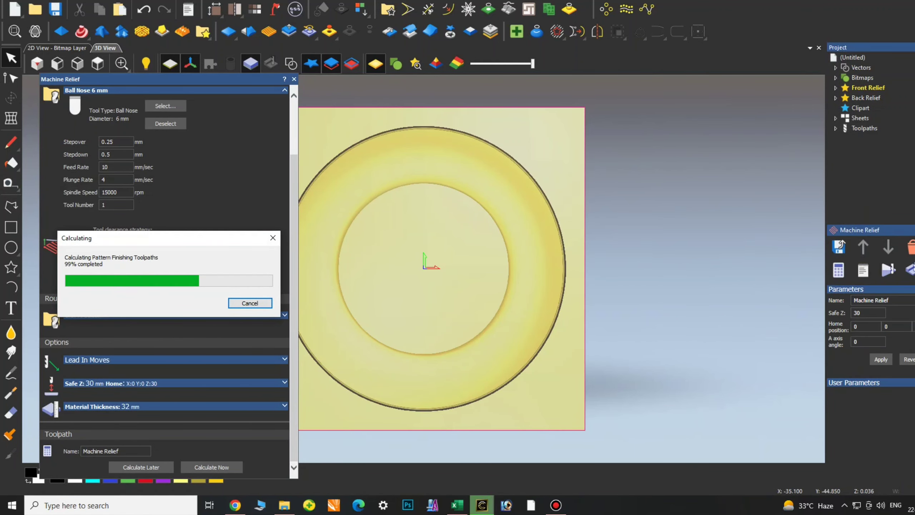
Simulate the finishing toolpath on the whole block at fast speed to show the carved plate
{"action": "left_click", "coordinate": [888, 270]}
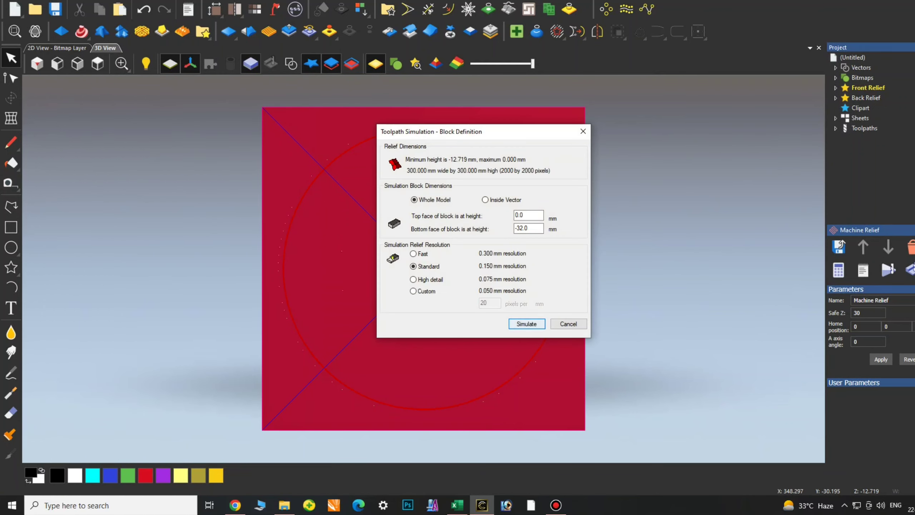
{"action": "left_click", "coordinate": [525, 321]}
{"action": "left_click", "coordinate": [77, 130]}
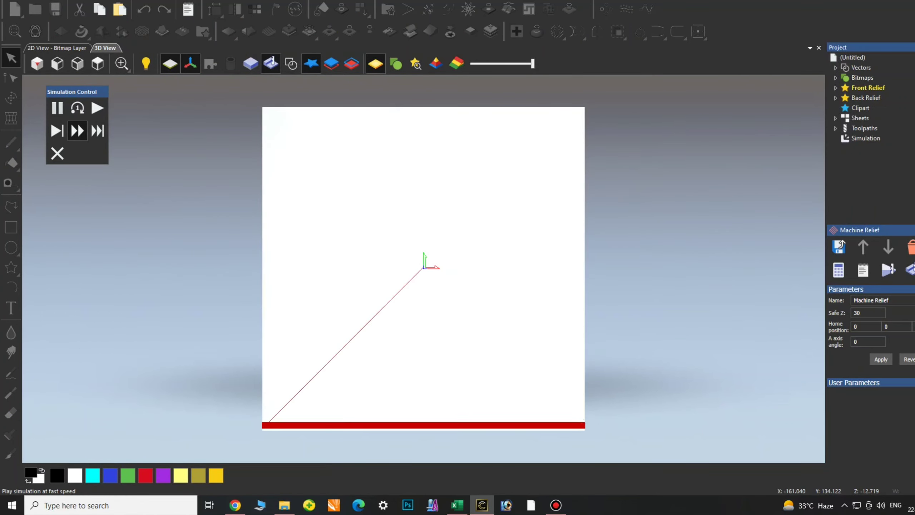
{"action": "left_click", "coordinate": [57, 153]}
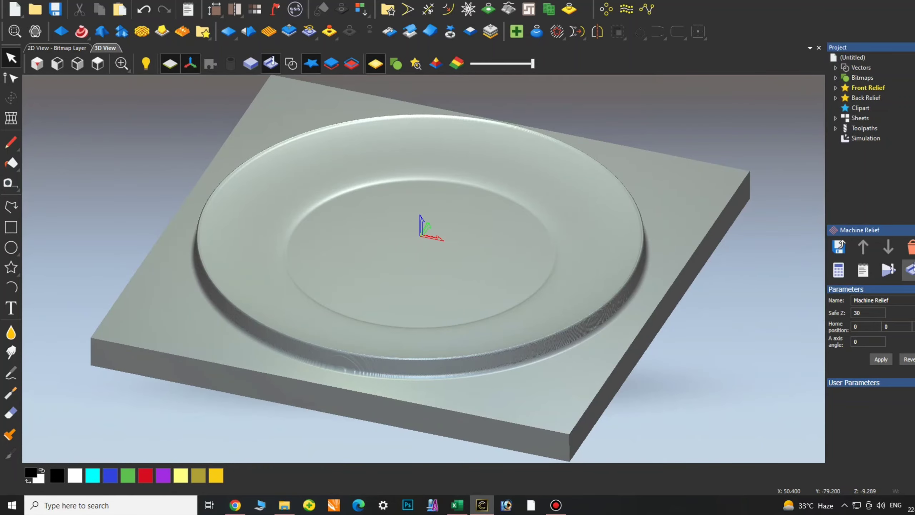
Save the calculated toolpath as a CNC file named 'plate'
{"action": "left_click", "coordinate": [866, 148]}
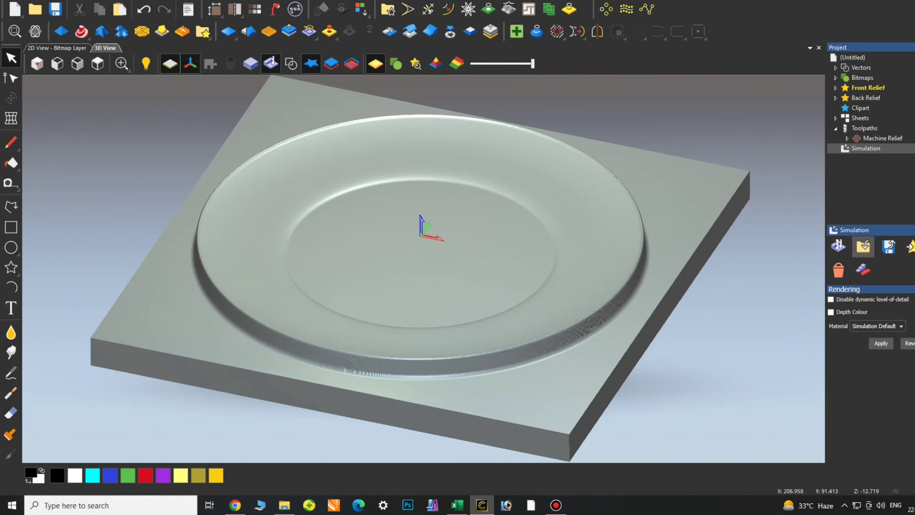
{"action": "left_click", "coordinate": [839, 247]}
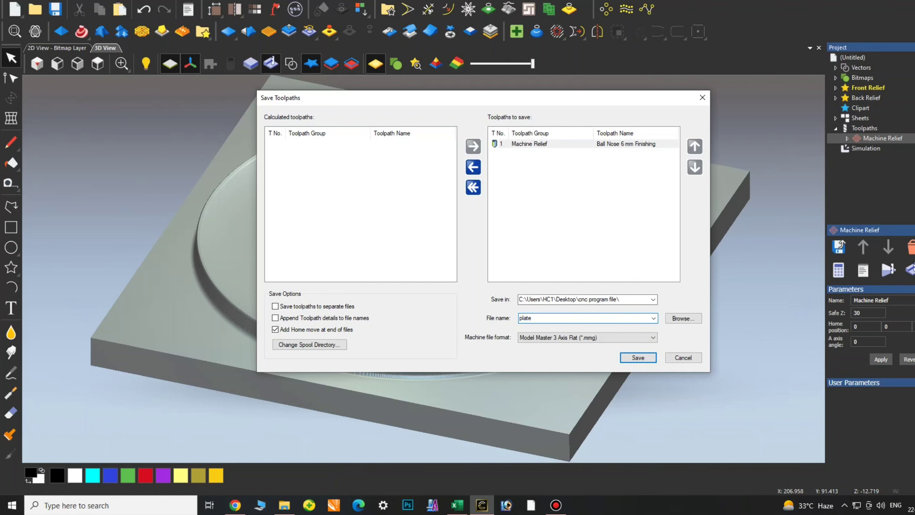
{"action": "key", "text": "Return"}
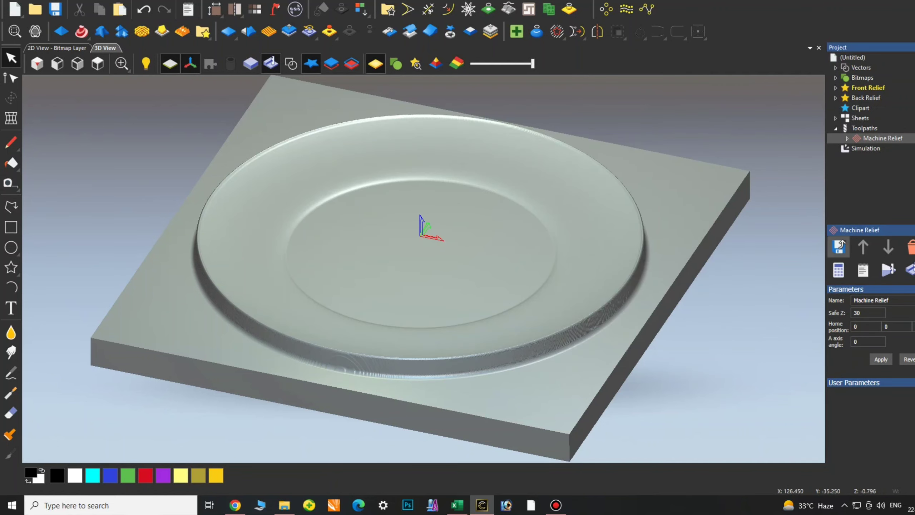
{"action": "scroll", "coordinate": [526, 252], "scroll_direction": "up", "scroll_amount": 2}
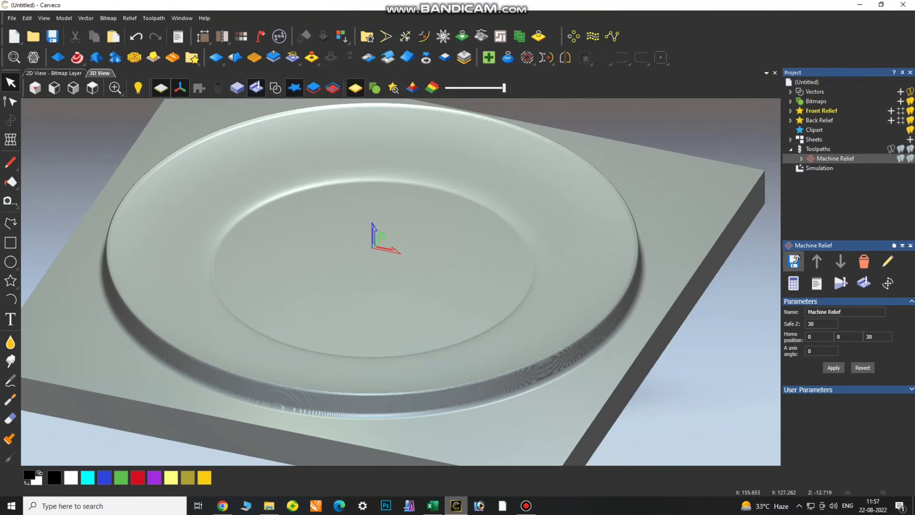
Delete the simulation and inspect the yellow relief's well, dish ring and rim from top and oblique views
{"action": "key", "text": "Delete"}
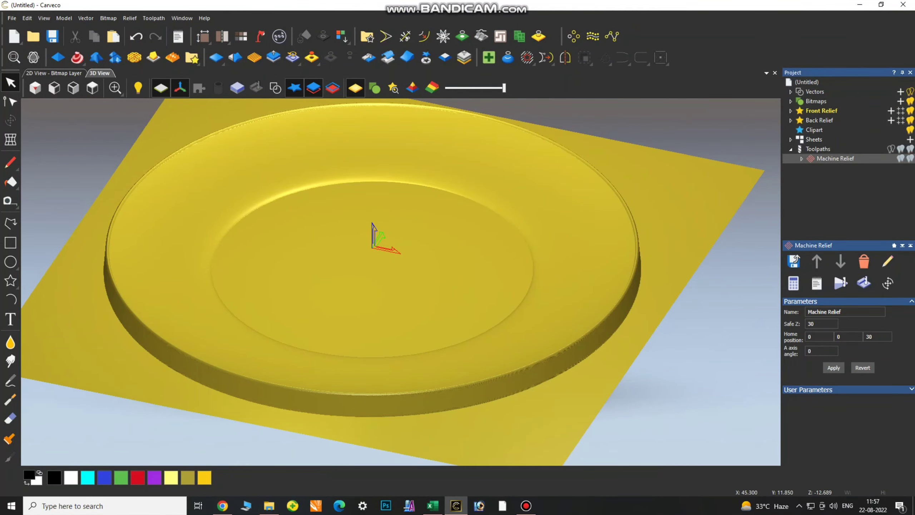
{"action": "left_click", "coordinate": [293, 58]}
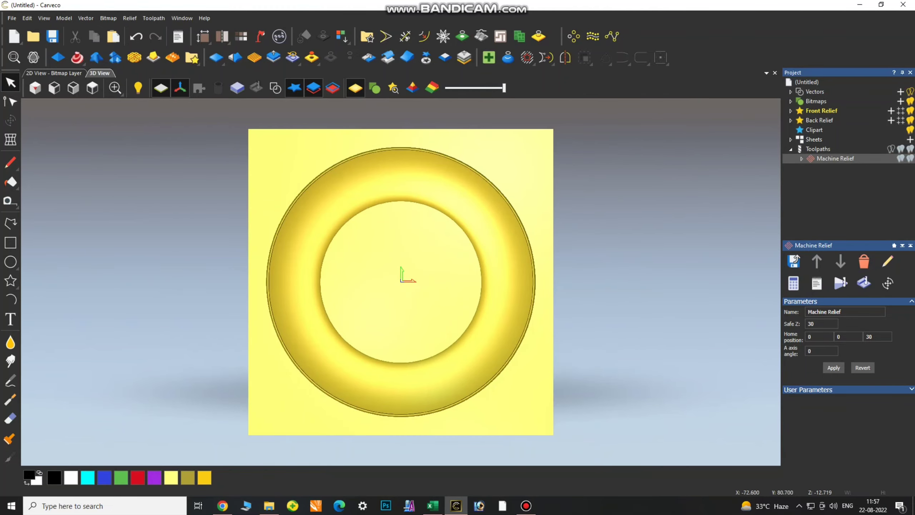
{"action": "scroll", "coordinate": [401, 281], "scroll_direction": "down", "scroll_amount": 3}
{"action": "left_click_drag", "start_coordinate": [401, 281], "coordinate": [401, 202]}
{"action": "scroll", "coordinate": [401, 281], "scroll_direction": "up", "scroll_amount": 8}
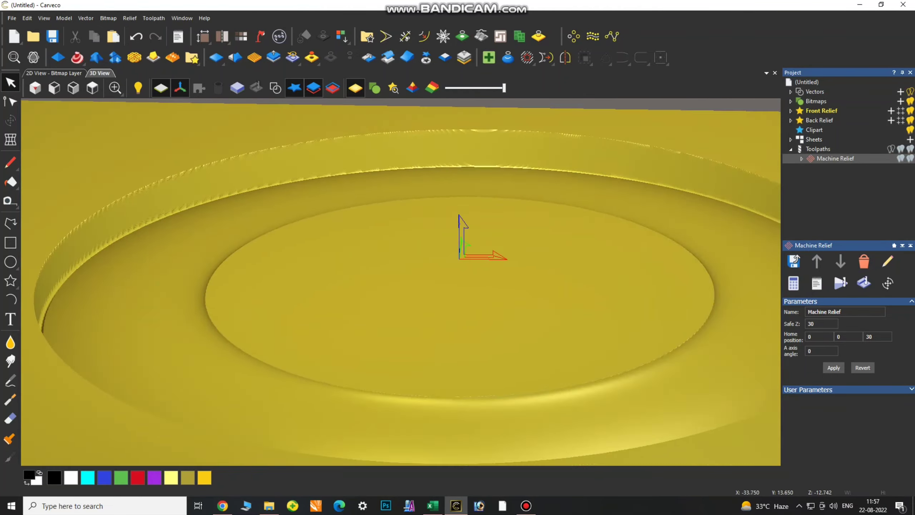
{"action": "scroll", "coordinate": [401, 281], "scroll_direction": "down", "scroll_amount": 3}
{"action": "mouse_move", "coordinate": [401, 281]}
{"action": "left_mouse_down"}
{"action": "mouse_move", "coordinate": [401, 202]}
{"action": "mouse_move", "coordinate": [408, 259]}
{"action": "left_mouse_up"}
{"action": "scroll", "coordinate": [401, 281], "scroll_direction": "up", "scroll_amount": 8}
{"action": "scroll", "coordinate": [408, 259], "scroll_direction": "down", "scroll_amount": 3}
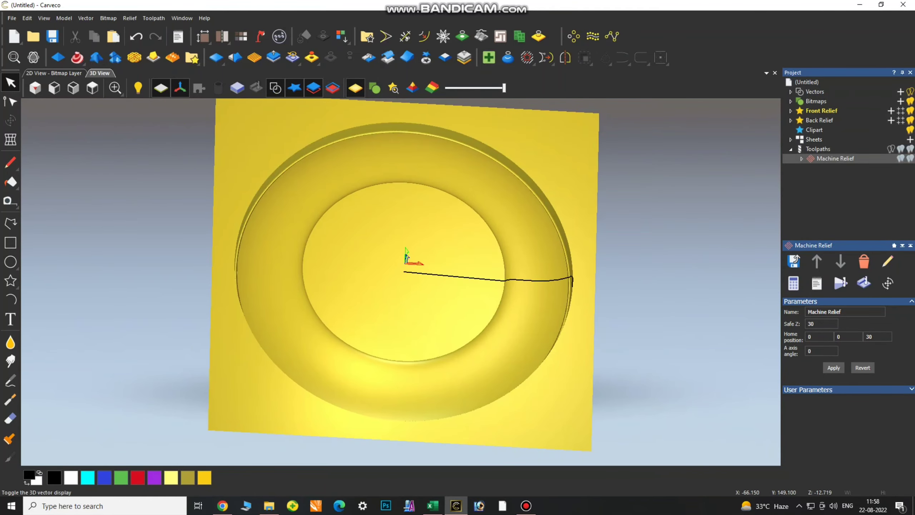
{"action": "left_click_drag", "start_coordinate": [404, 282], "coordinate": [404, 224]}
{"action": "scroll", "coordinate": [402, 241], "scroll_direction": "up", "scroll_amount": 3}
Create Machine Relief 1 with the Ball Nose 6 mm finishing tool and calculate it
{"action": "left_click", "coordinate": [819, 149]}
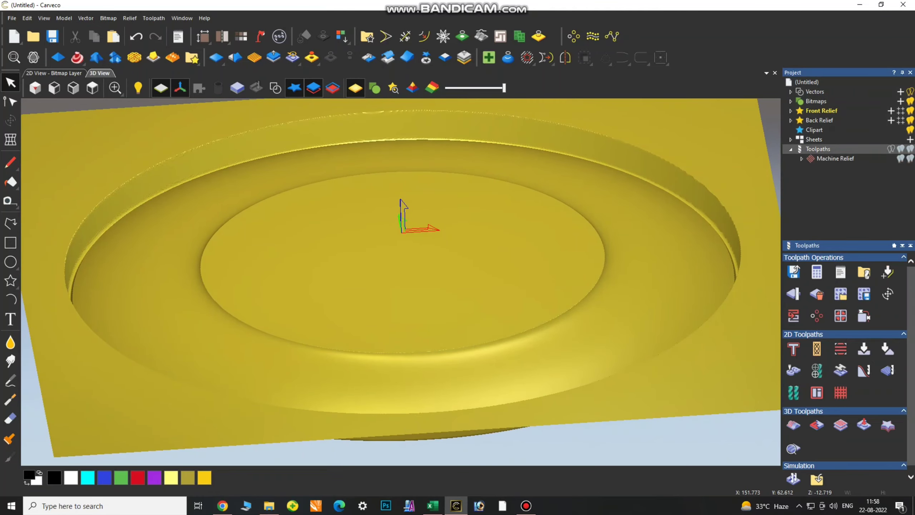
{"action": "left_click", "coordinate": [793, 426]}
{"action": "left_click", "coordinate": [48, 180]}
{"action": "double_click", "coordinate": [360, 286]}
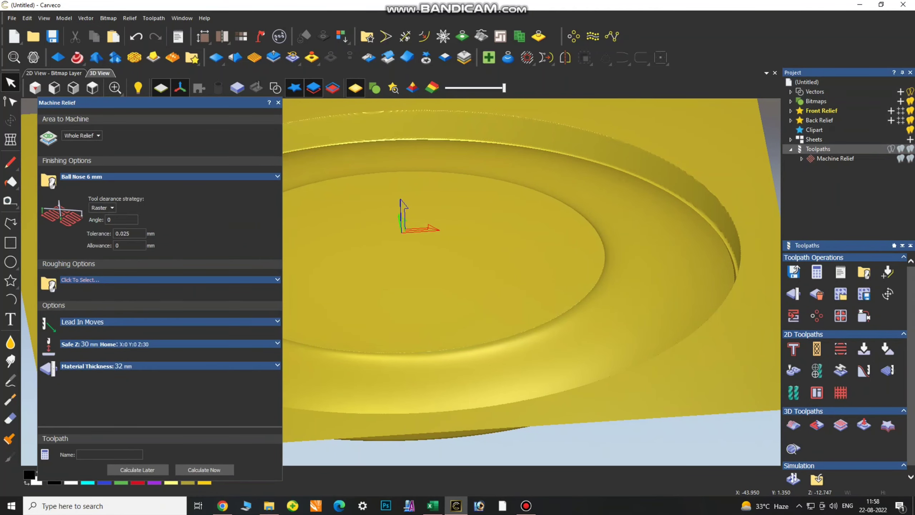
{"action": "left_click", "coordinate": [200, 469]}
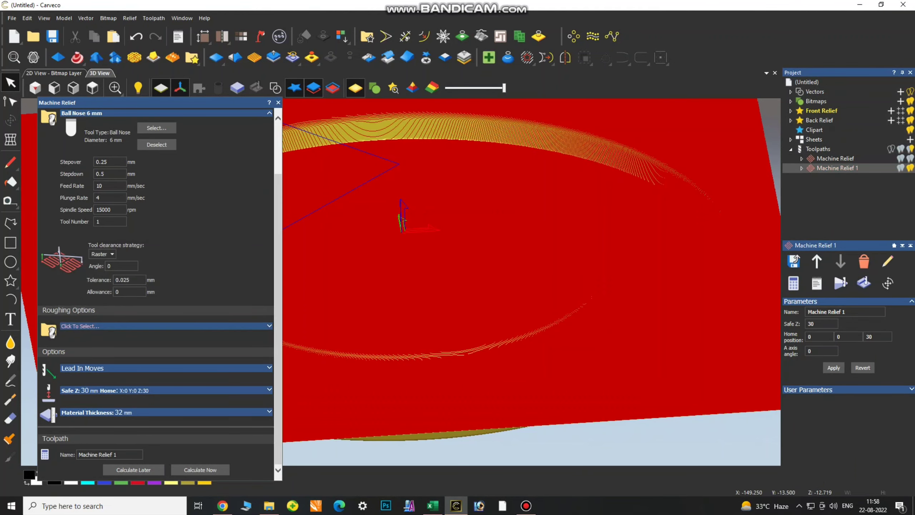
Simulate Machine Relief 1 on the whole model block at fast speed
{"action": "left_click", "coordinate": [279, 103]}
{"action": "left_click", "coordinate": [841, 283]}
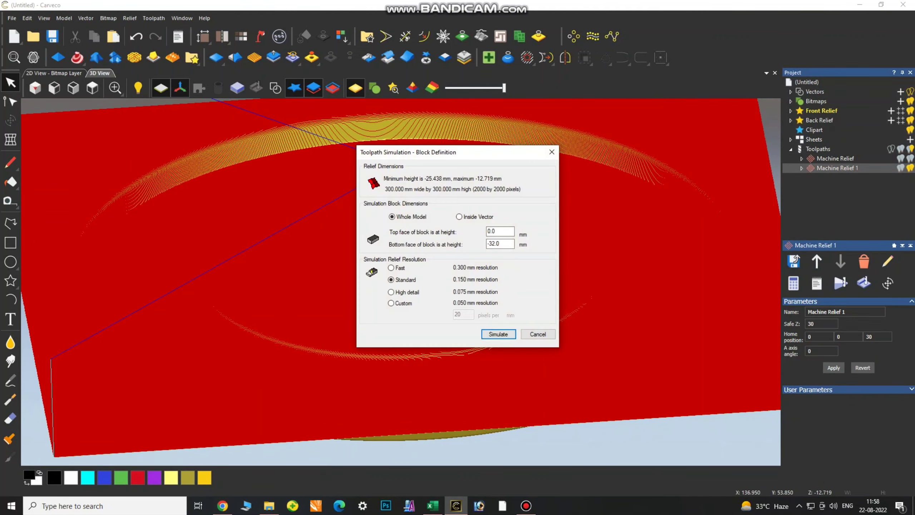
{"action": "left_click", "coordinate": [497, 332]}
{"action": "left_click", "coordinate": [73, 152]}
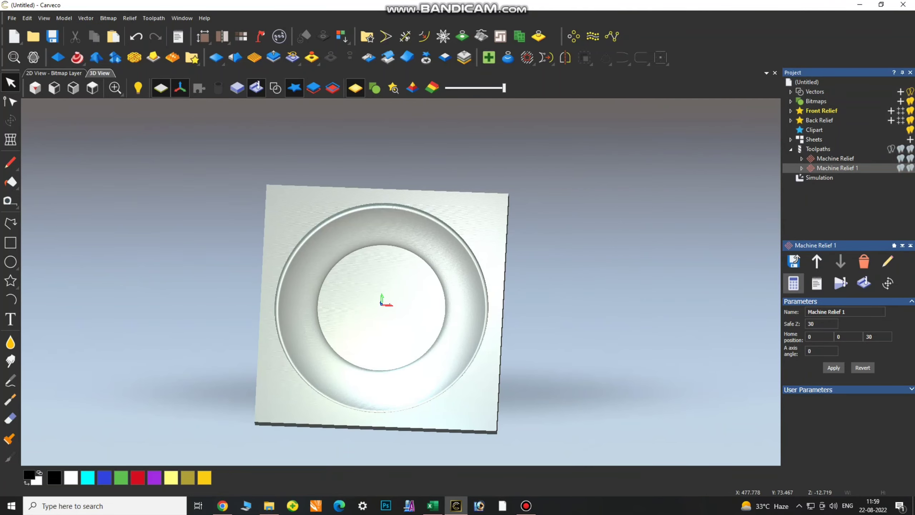
Bring up Save Toolpaths with Machine Relief 1 listed as a Model Master 3 Axis Flat (.mmg) file
{"action": "left_click", "coordinate": [794, 260]}
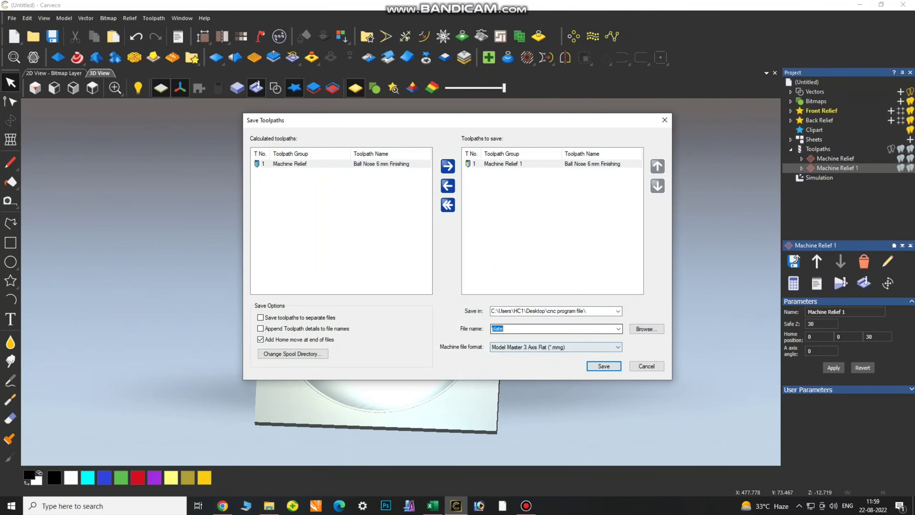